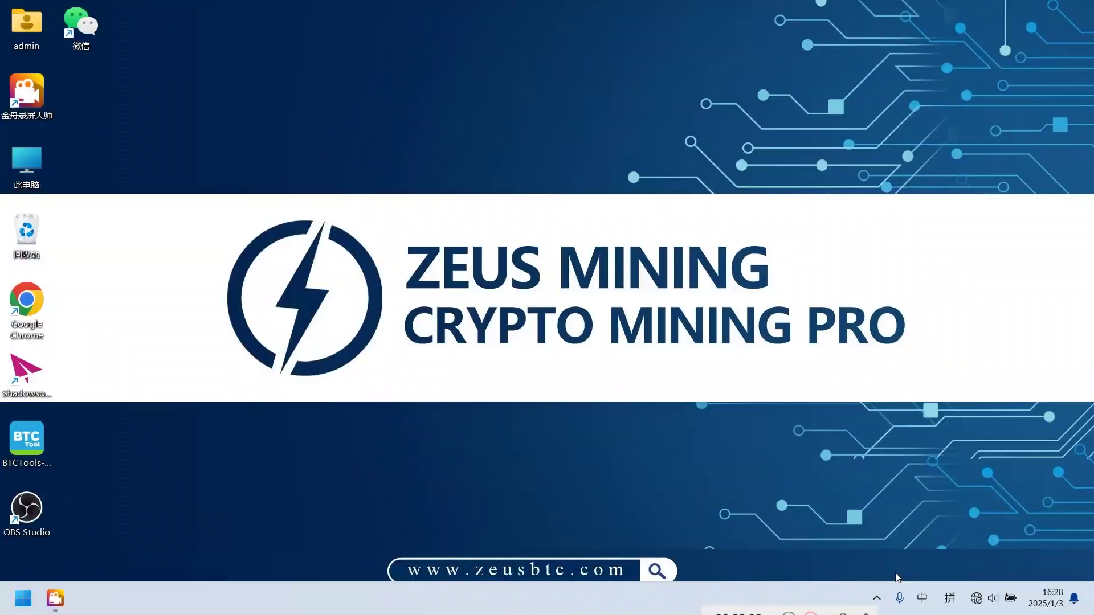
- Join the miner's Lucky_C8BD Wi-Fi network from Windows quick settings
left_click(978, 598)
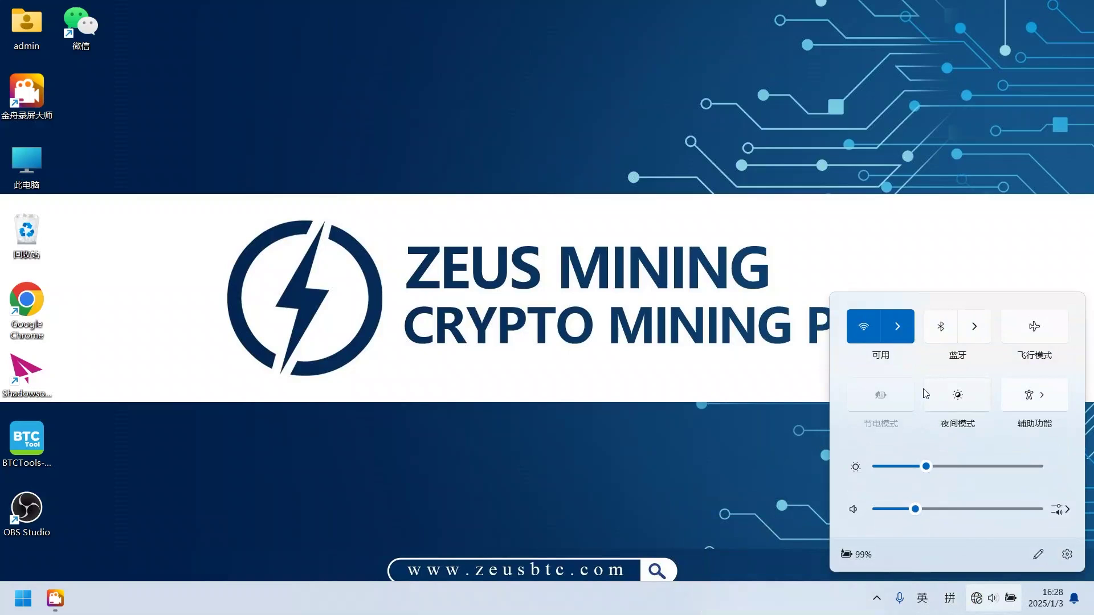
left_click(923, 389)
left_click(896, 333)
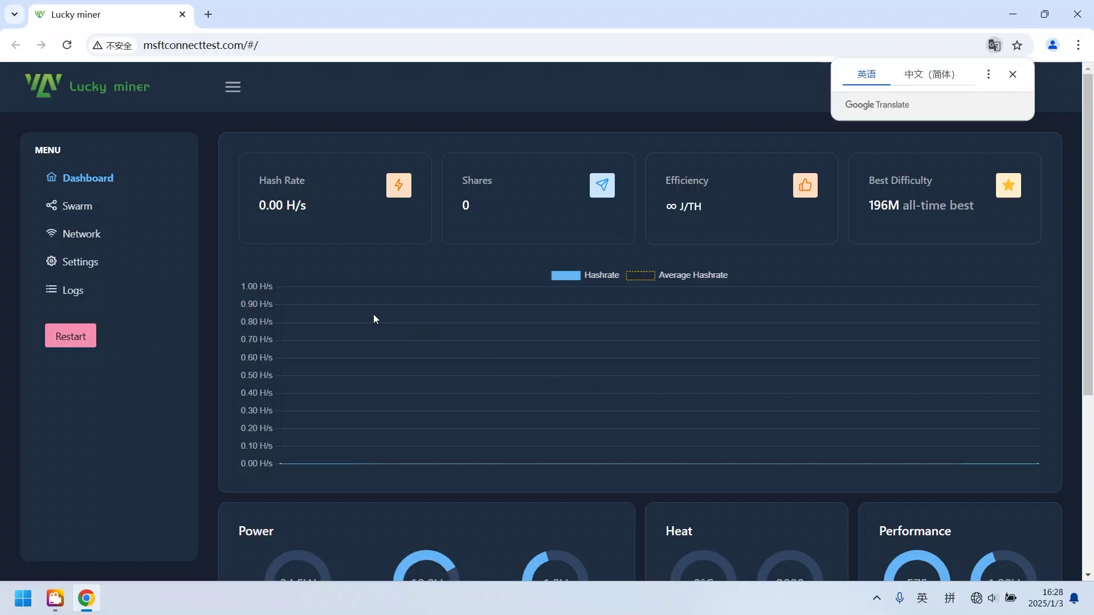
- Set the miner's Network SSID to YJKJ-2400MB-2.4G with its password, and save
left_click(83, 238)
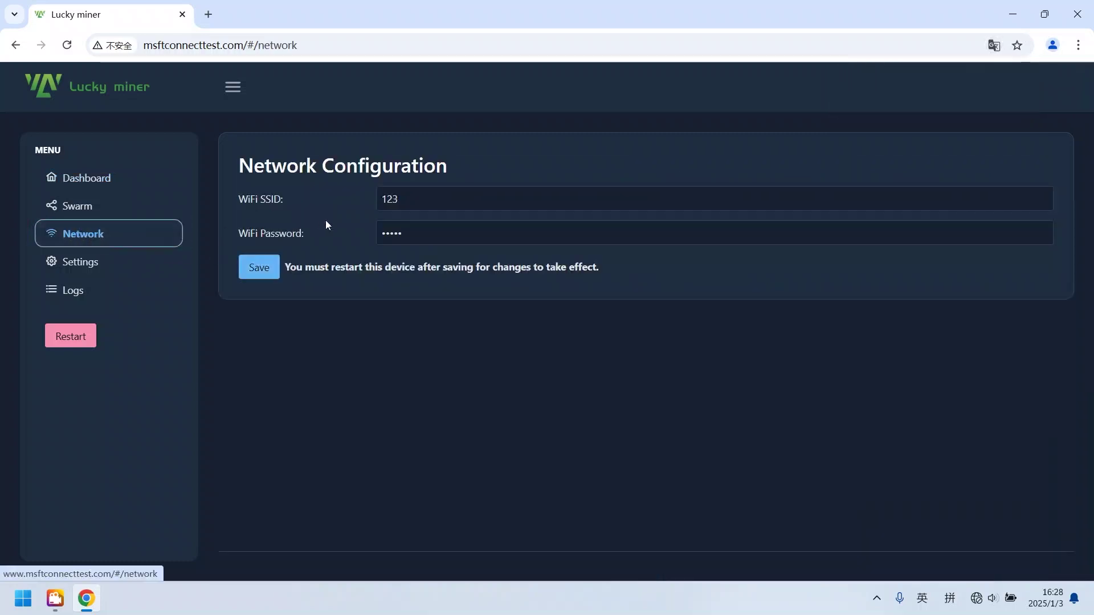
left_click(438, 198)
key("ctrl+a")
type("Y")
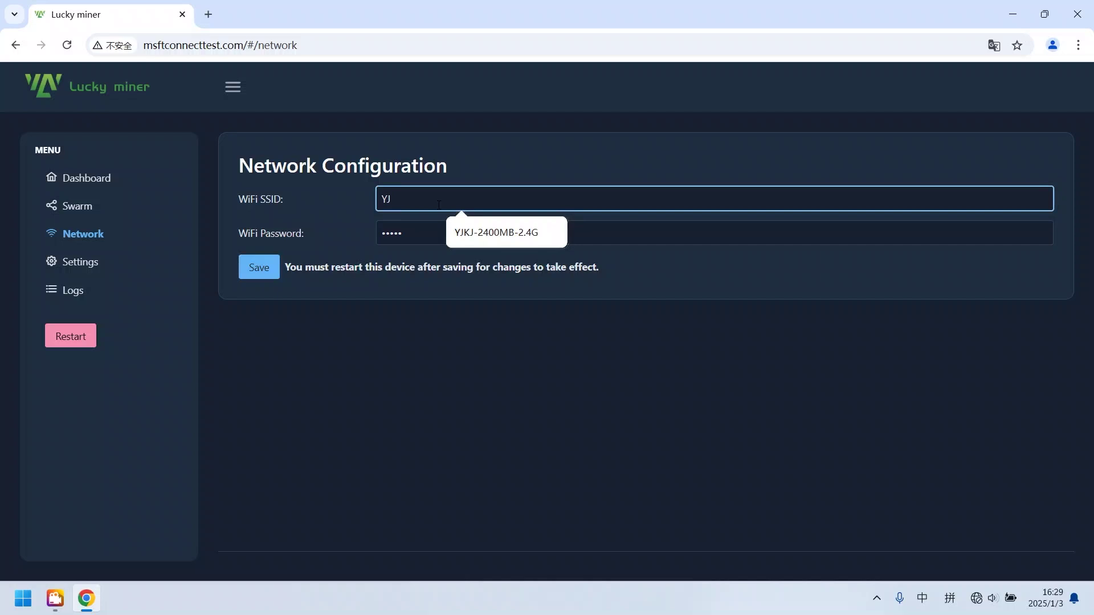
left_click(495, 232)
left_click(450, 234)
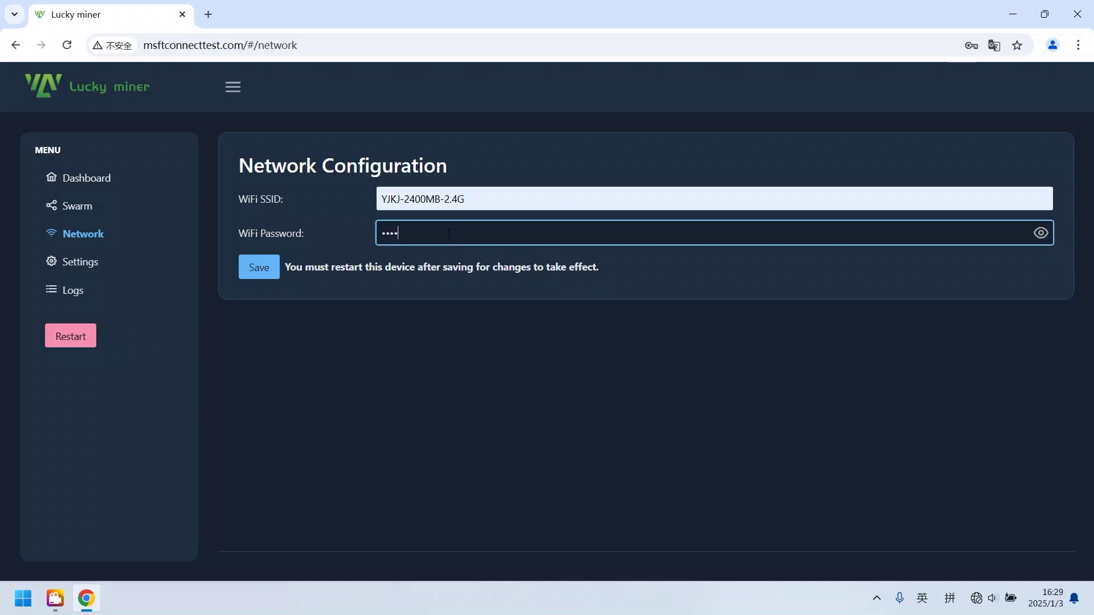
left_click(258, 267)
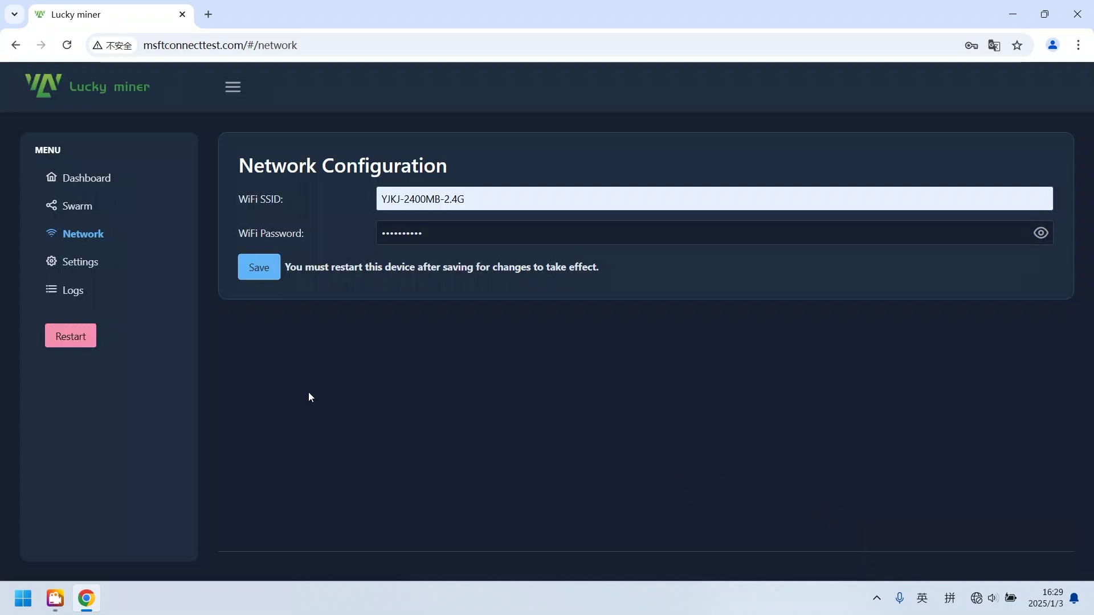
- Change the pool Stratum port to 21496 and fallback URL to pool.vkbit.com, then save
left_click(87, 262)
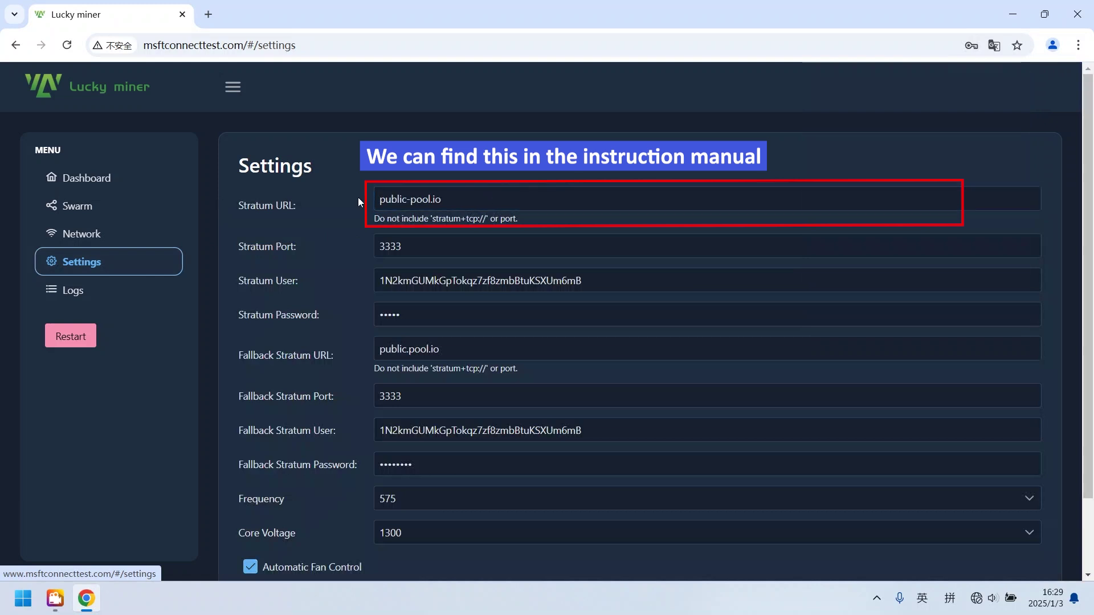
left_click(423, 248)
key("BackSpace")
key("BackSpace")
type("21496")
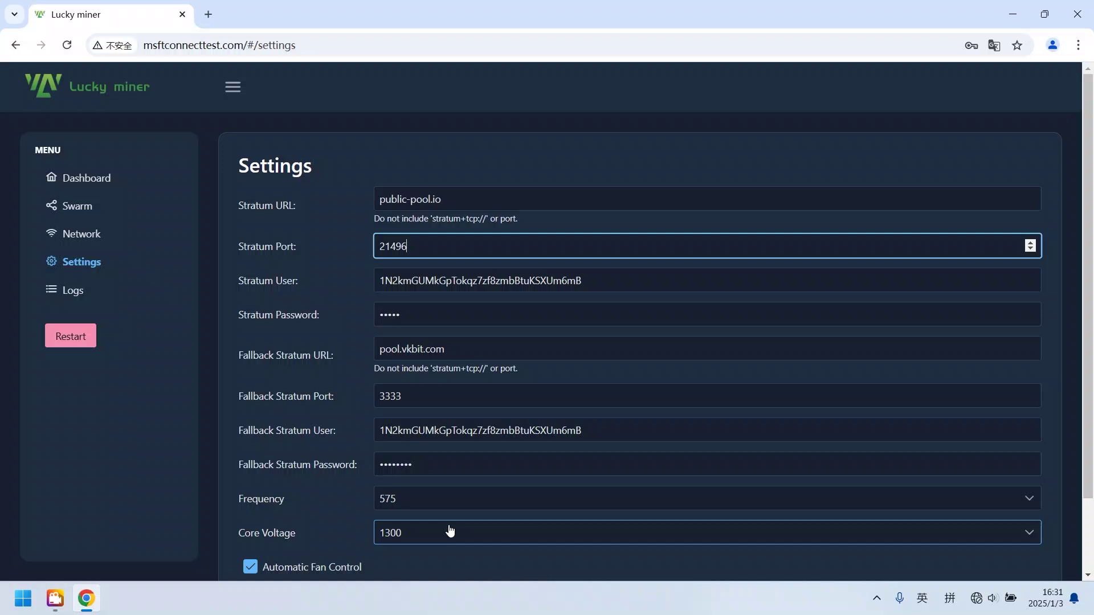
scroll(506, 322, "down", 1)
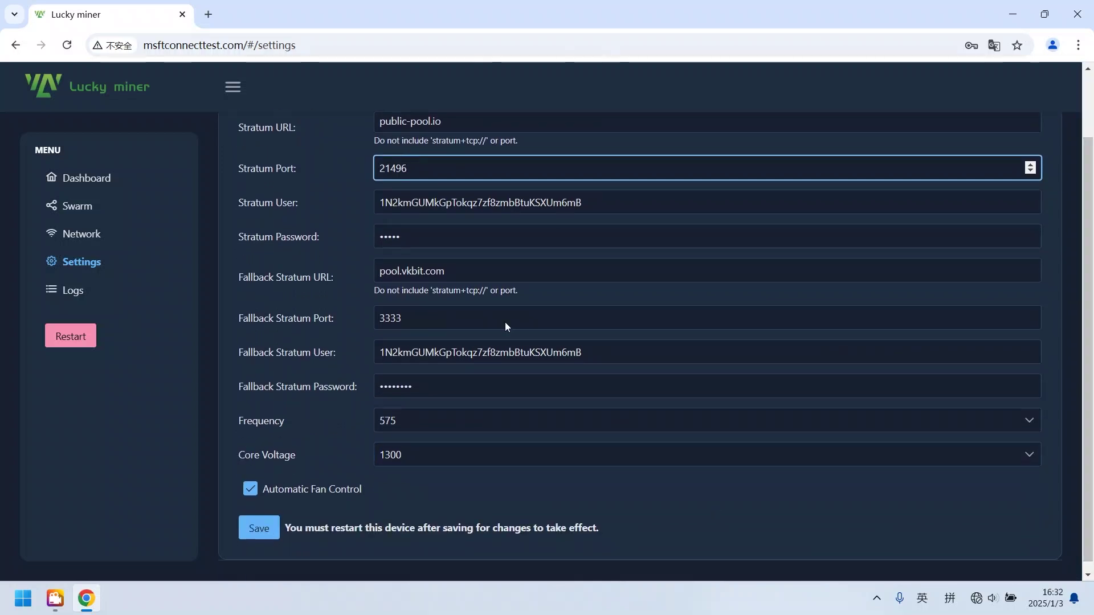
left_click(261, 530)
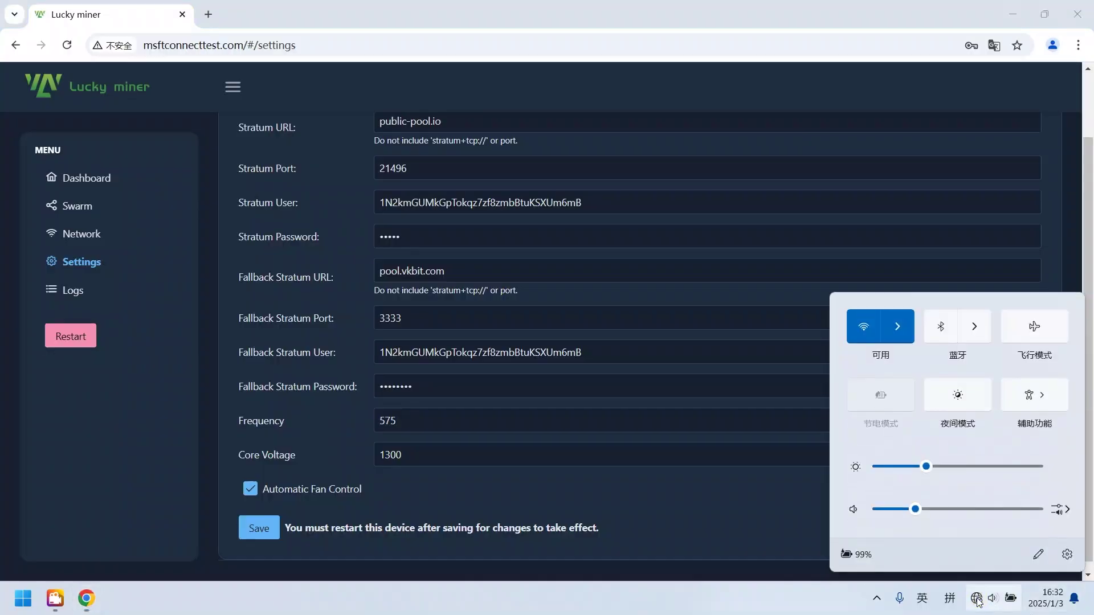
- Close the miner page, connect to YJKJ-2400MB-2.4G Wi-Fi, and relaunch Chrome
left_click(1078, 13)
left_click(977, 600)
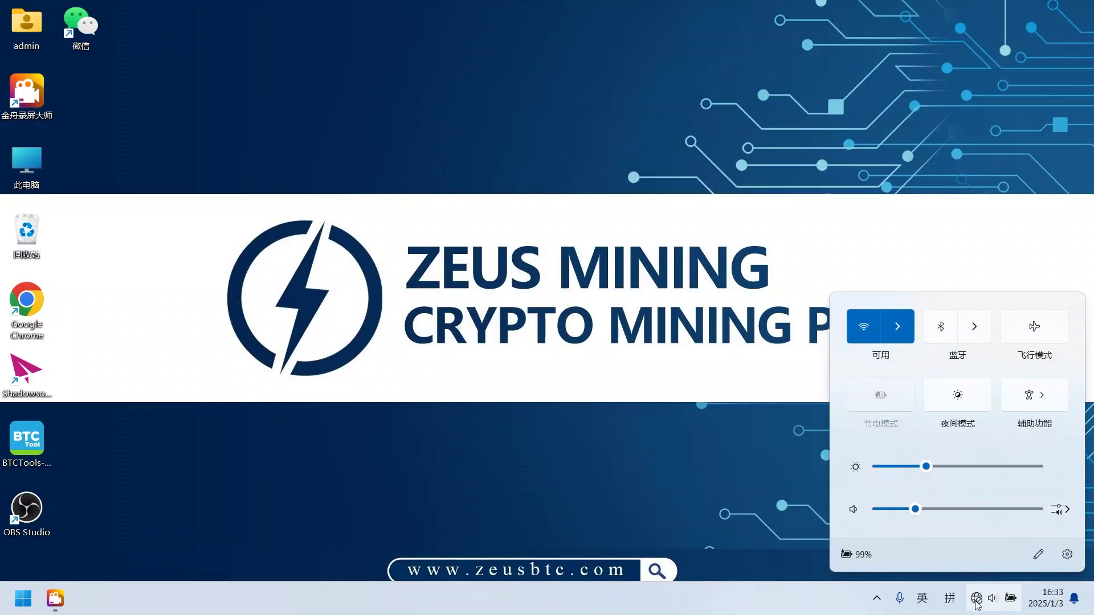
left_click(905, 328)
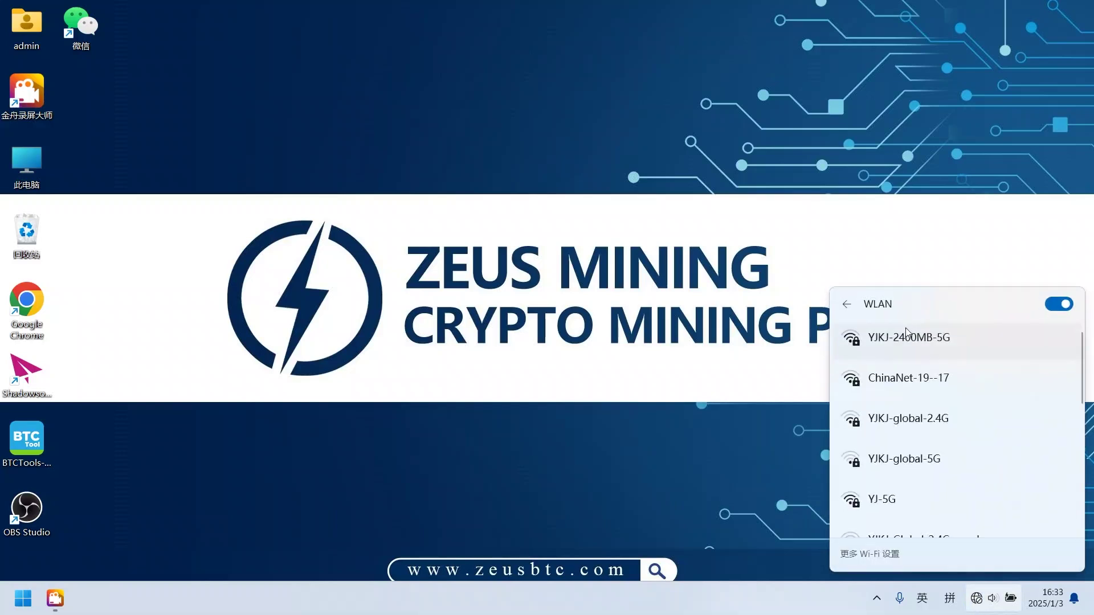
left_click(872, 345)
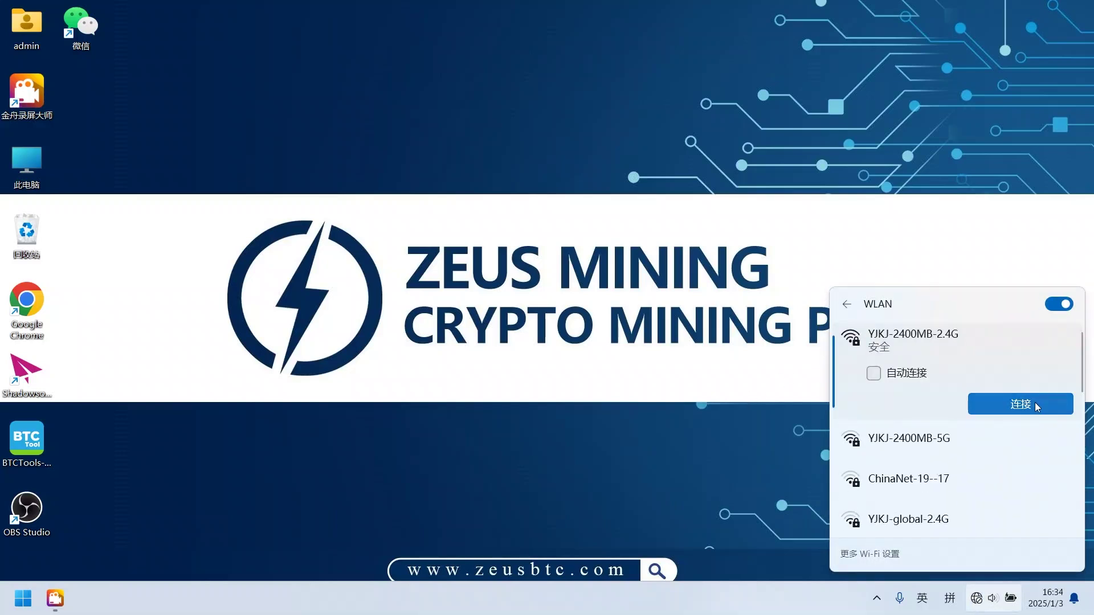
left_click(1035, 402)
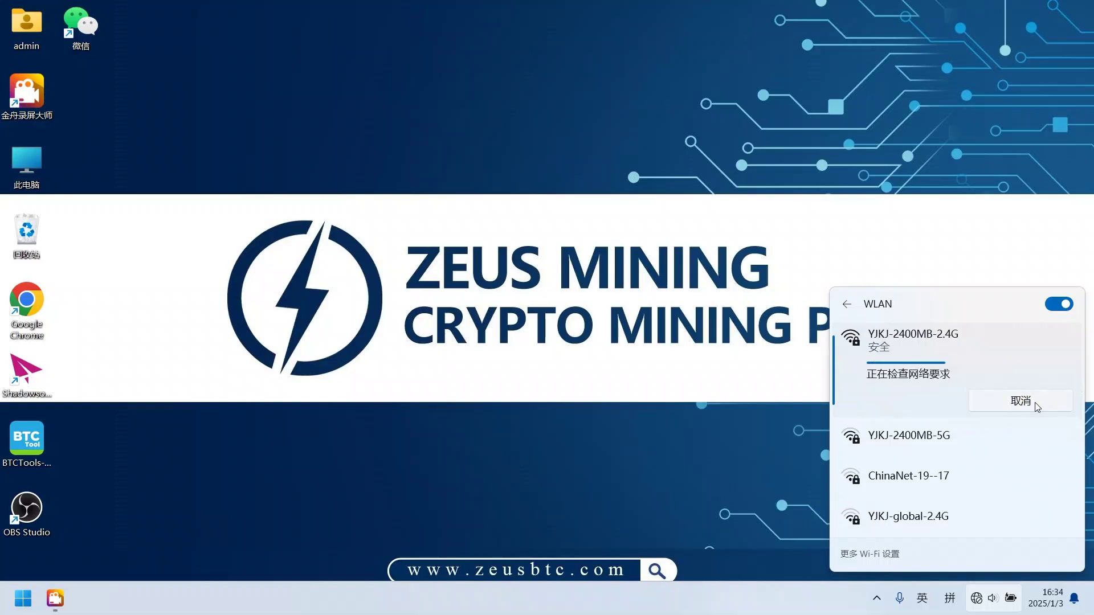
double_click(36, 298)
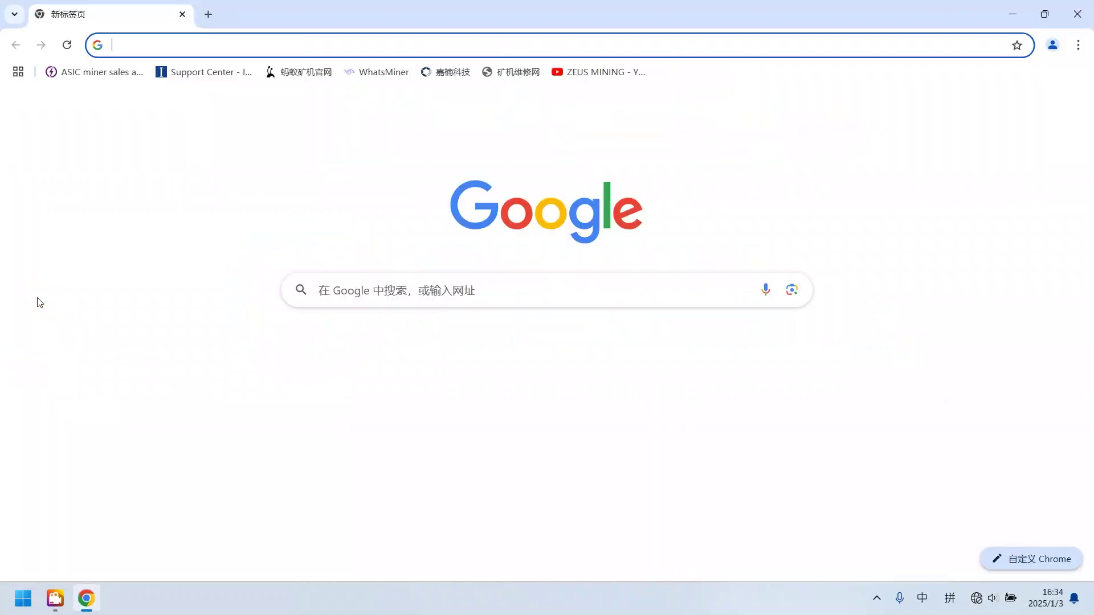
type("192.168.5.13")
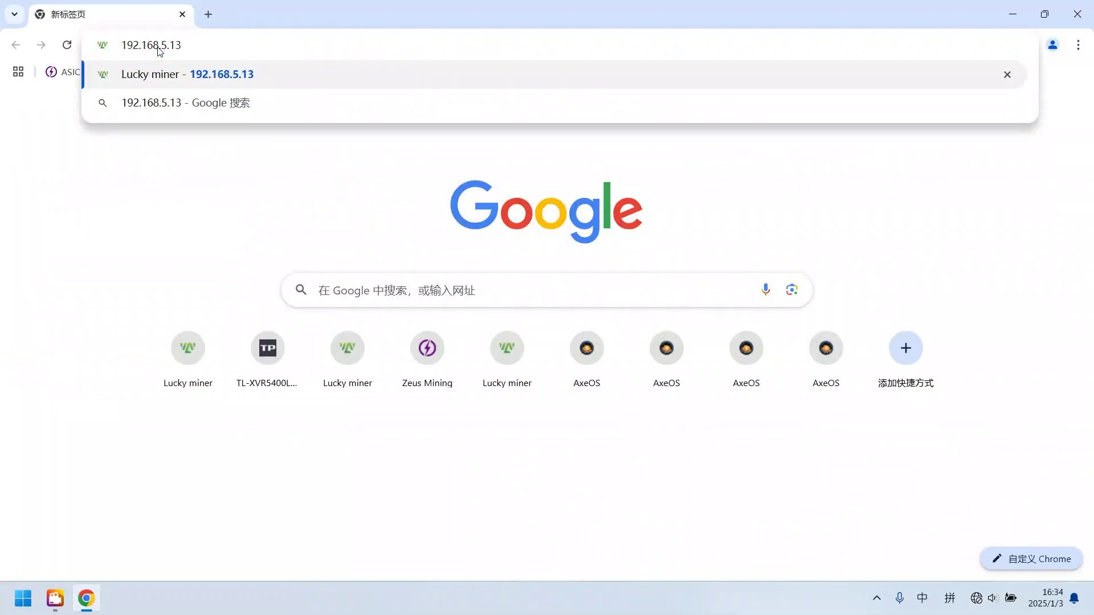
- Load the miner dashboard at 192.168.5.13 to view the 5.90 TH/s hash rate
key("Return")
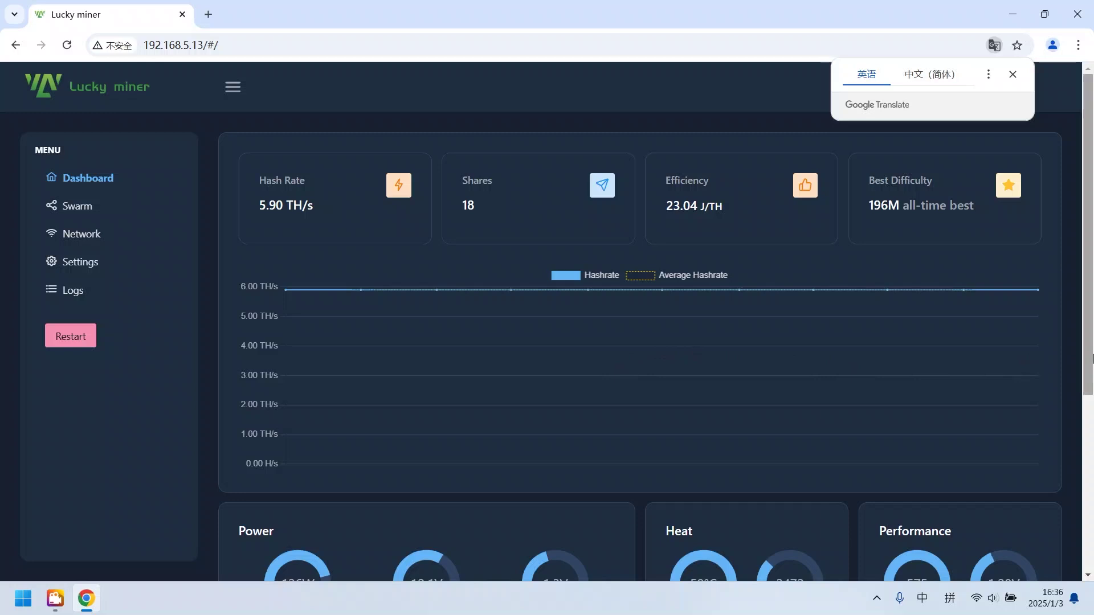
left_click_drag(1090, 357, 1088, 520)
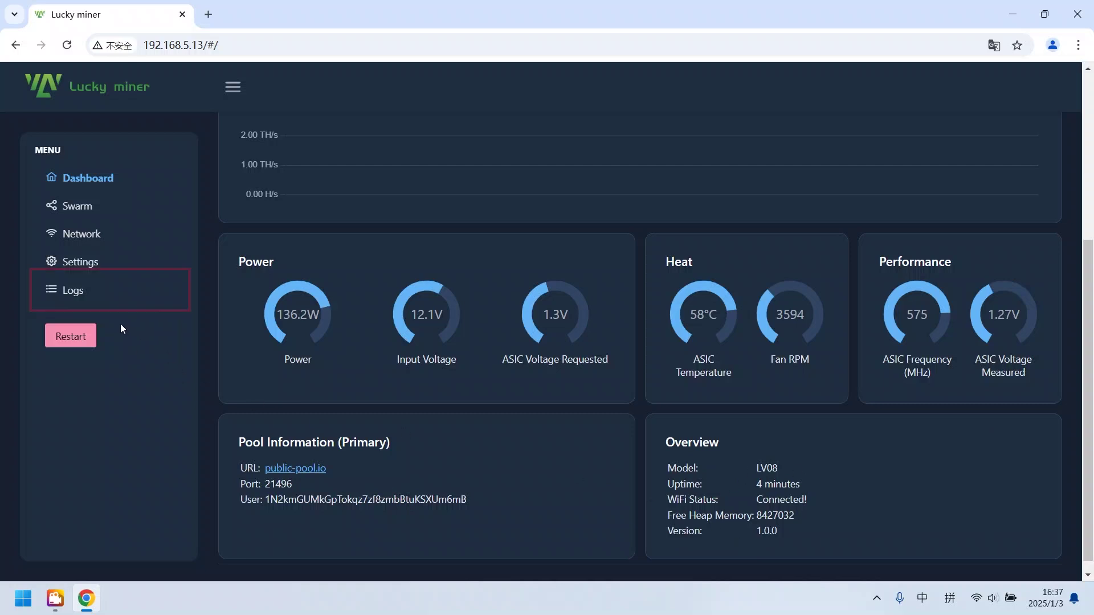
- Open the Logs page and start the realtime log stream
left_click(76, 289)
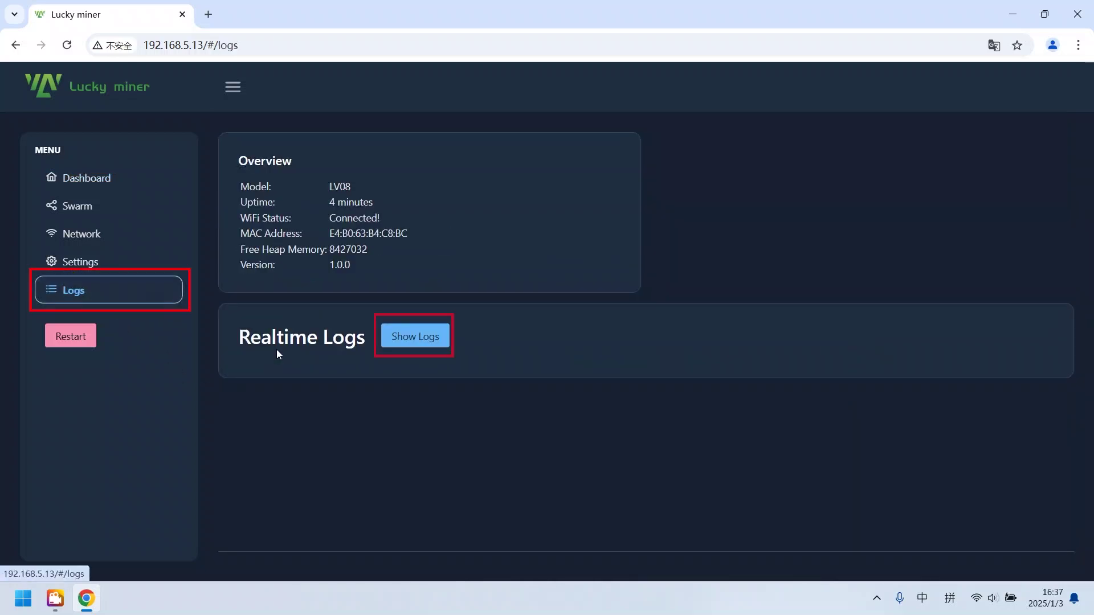
left_click(405, 342)
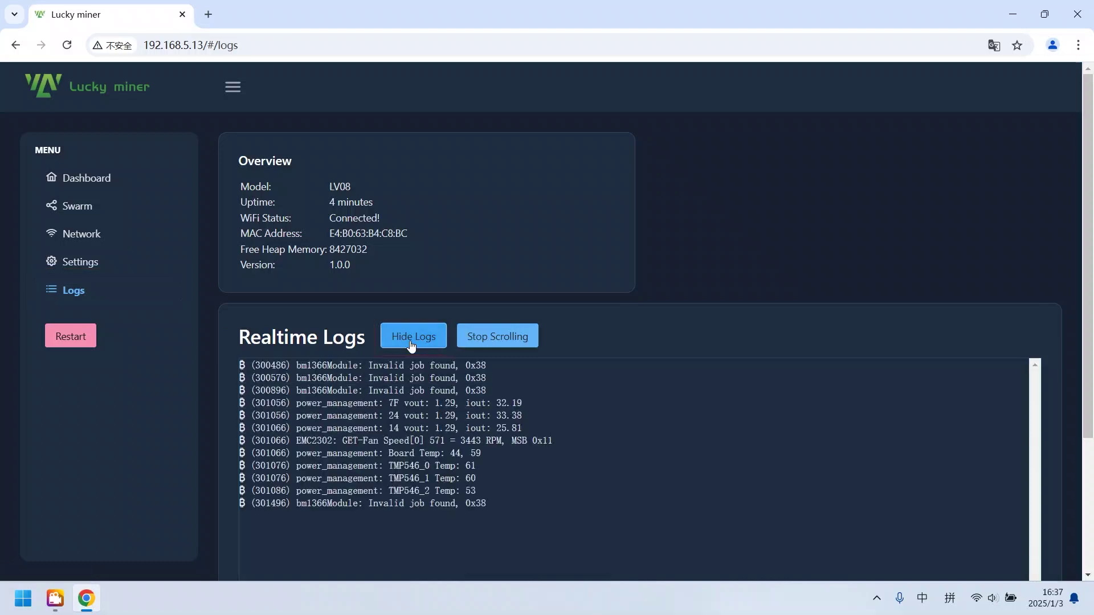